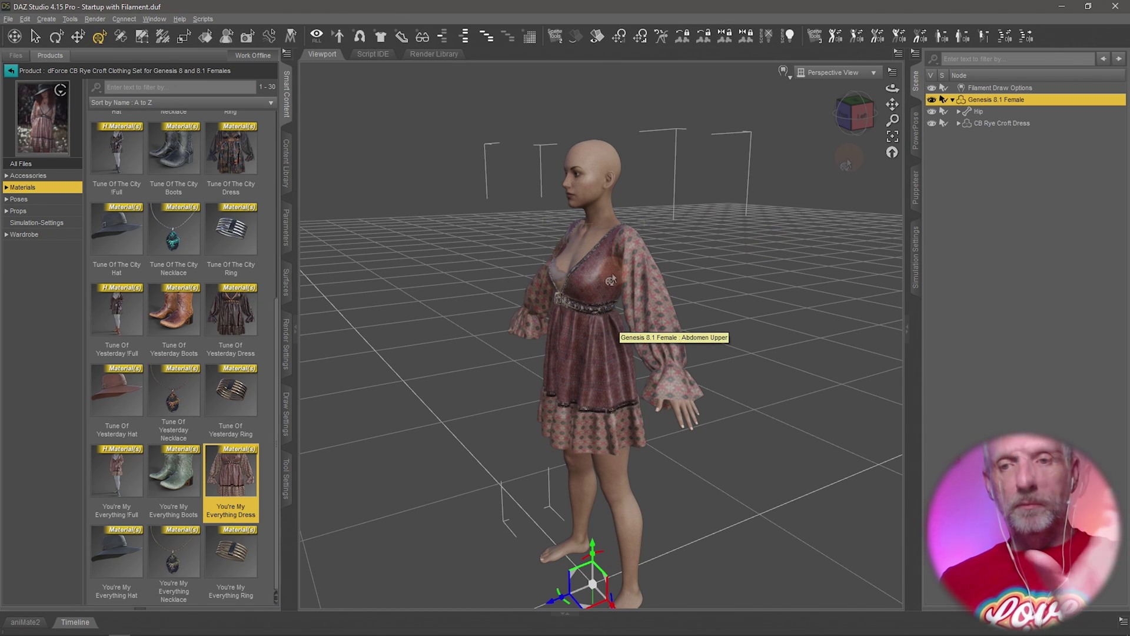
Apply the Z UCR 02 Genesis 8.1 Female Mirror pose from the Z Undercover Rollergirl set to the Genesis 8.1 Female figure
left_click(11, 70)
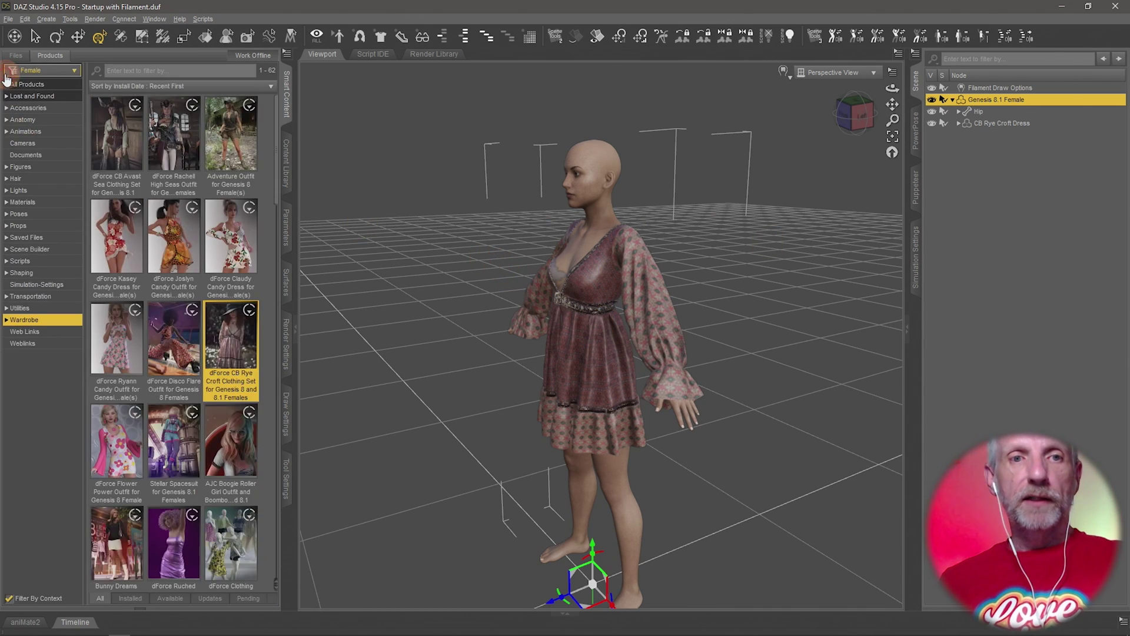
left_click(58, 214)
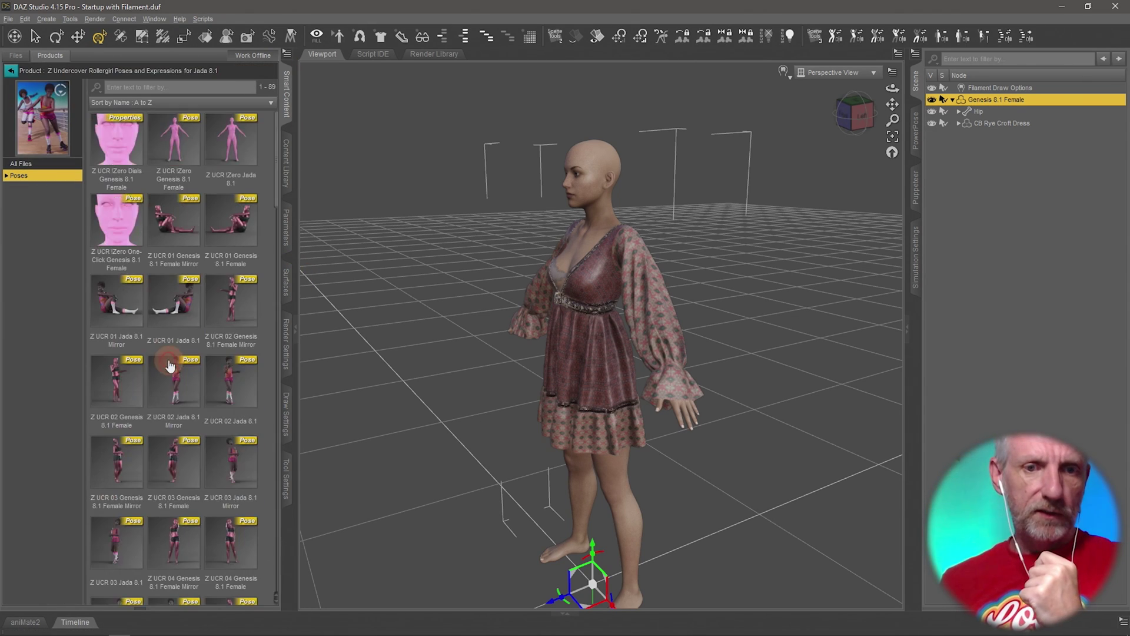
left_click(173, 339)
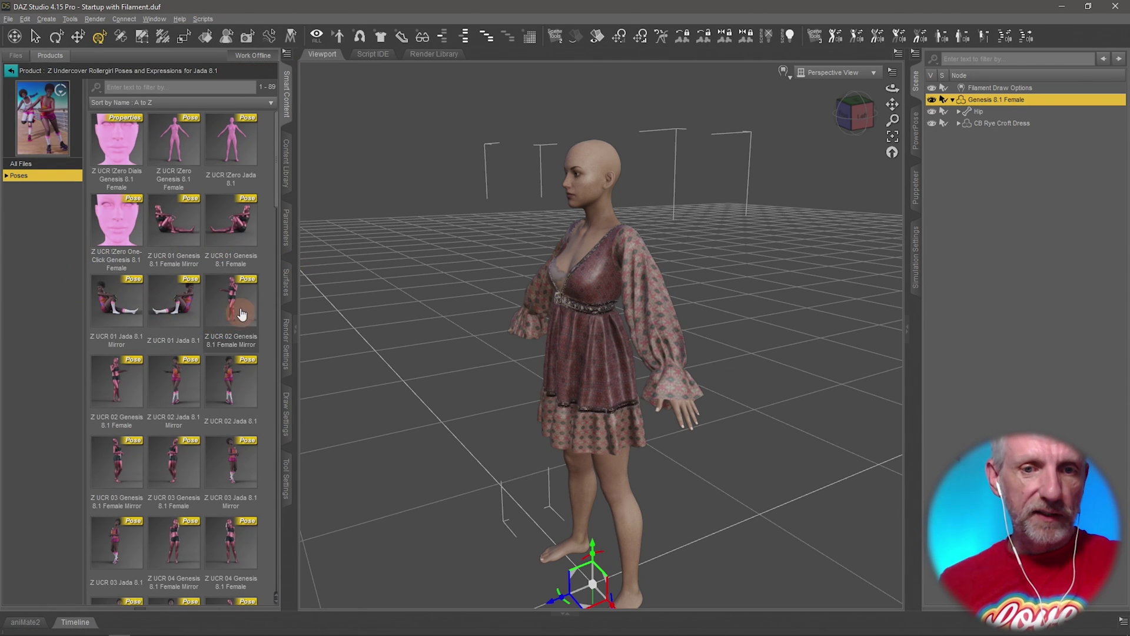
mouse_move(246, 305)
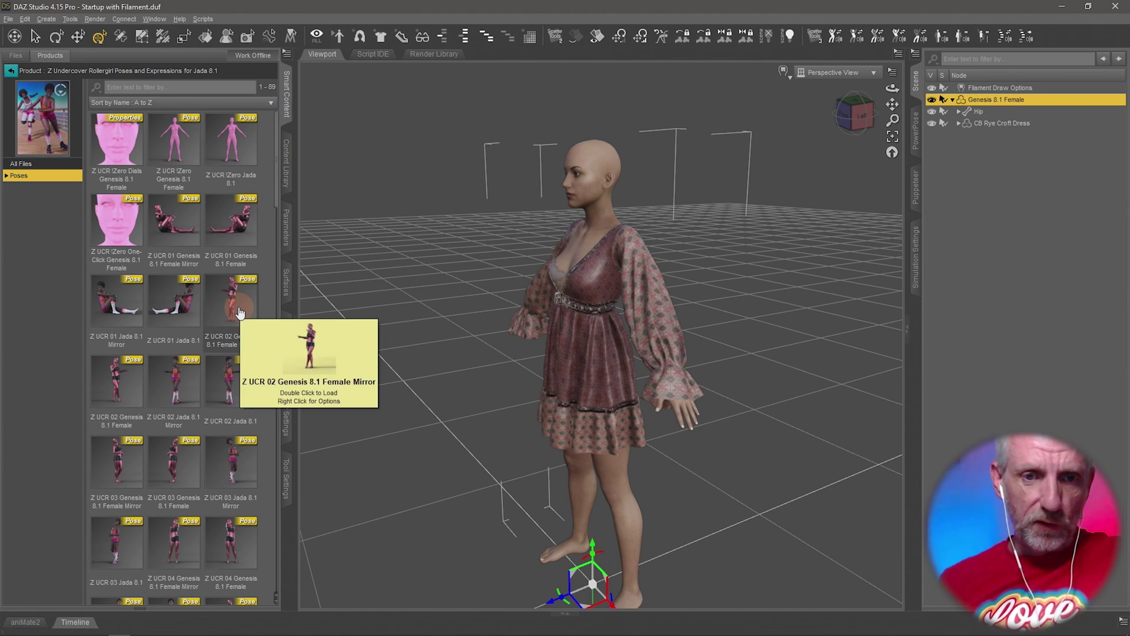
left_click(239, 312)
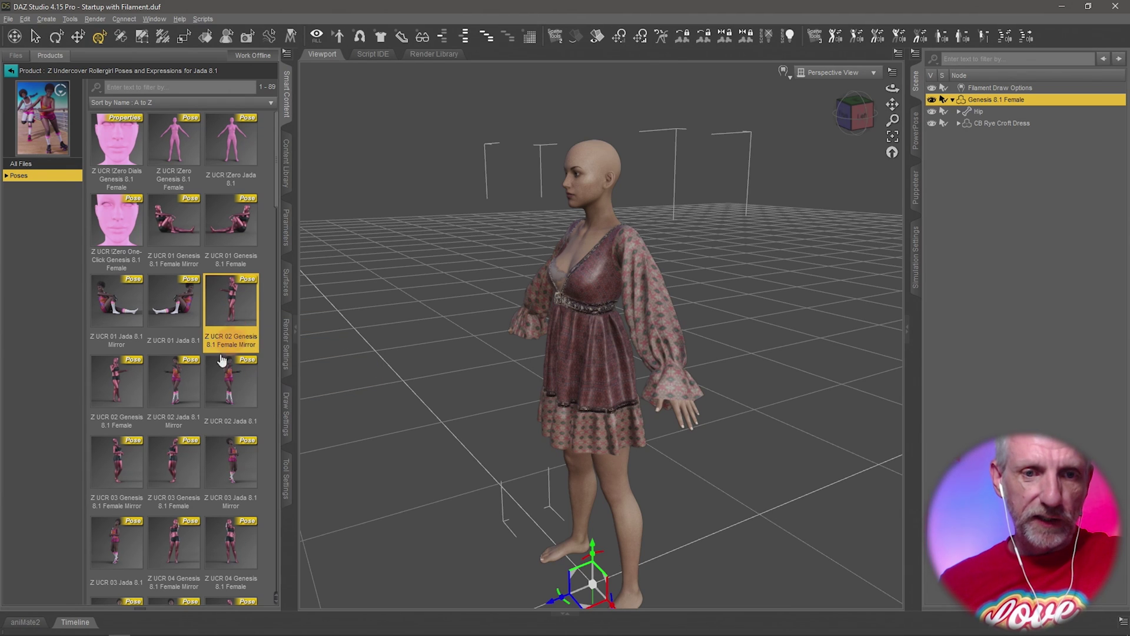
left_click(179, 396)
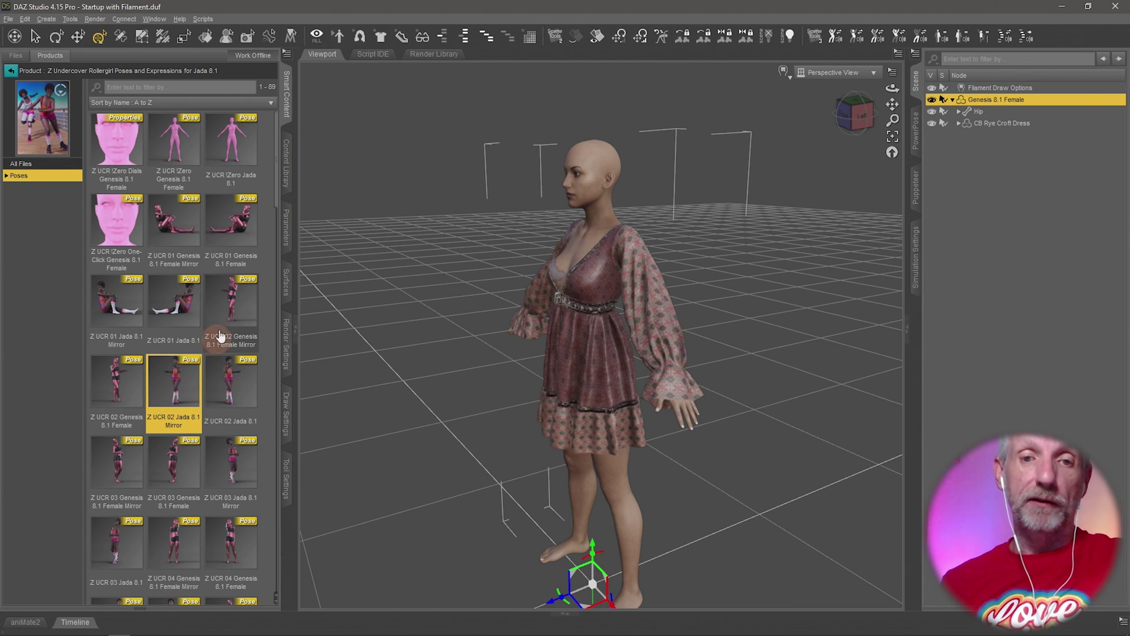
left_click(240, 312)
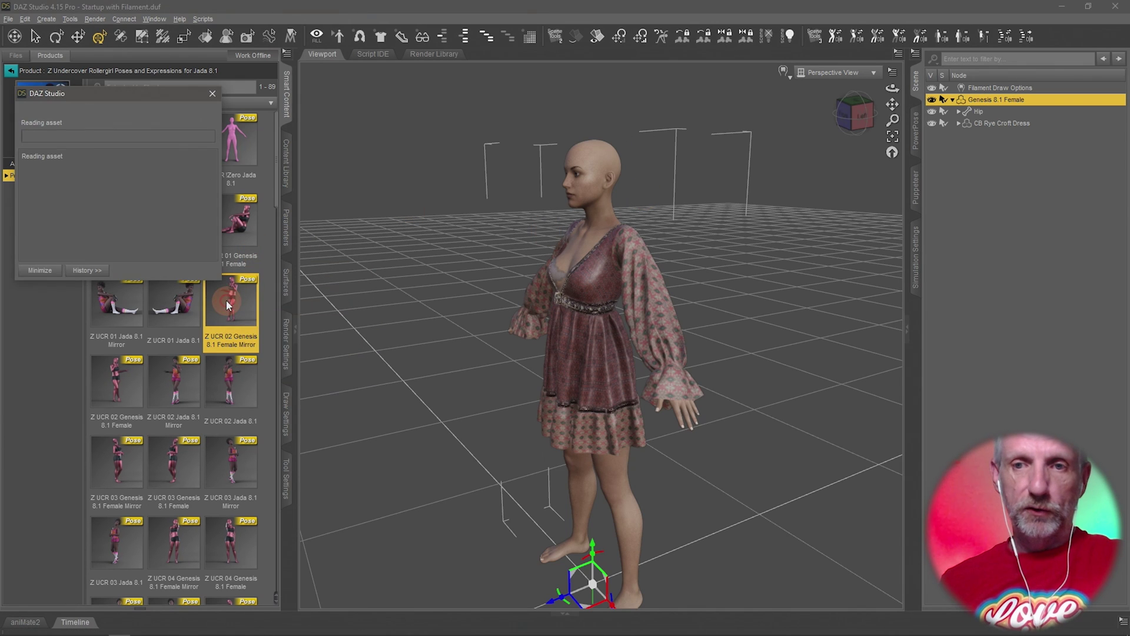
left_click_drag(228, 305, 439, 366)
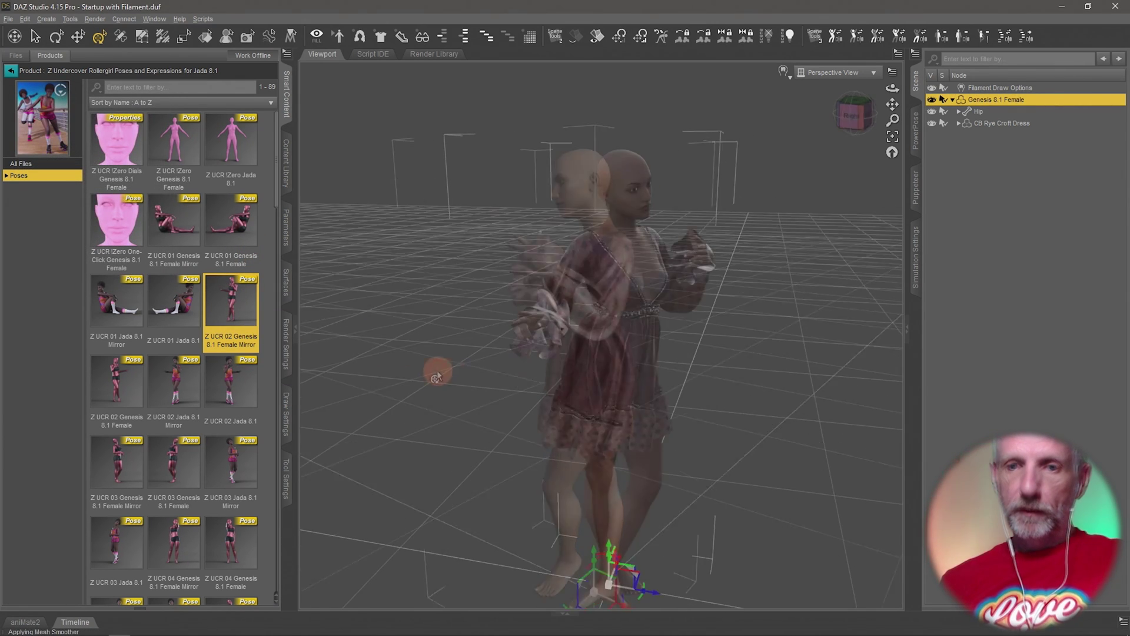
scroll(438, 370, "up", 3)
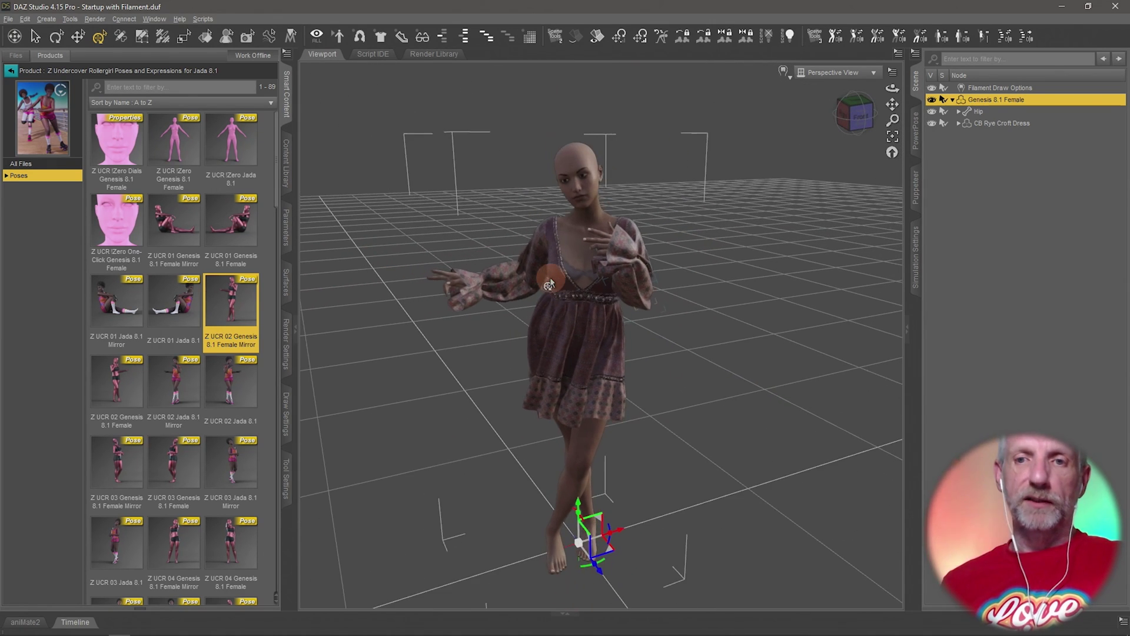
Select the CB Rye Croft Dress and show the Simulation properties of its Dress surface
left_click(915, 270)
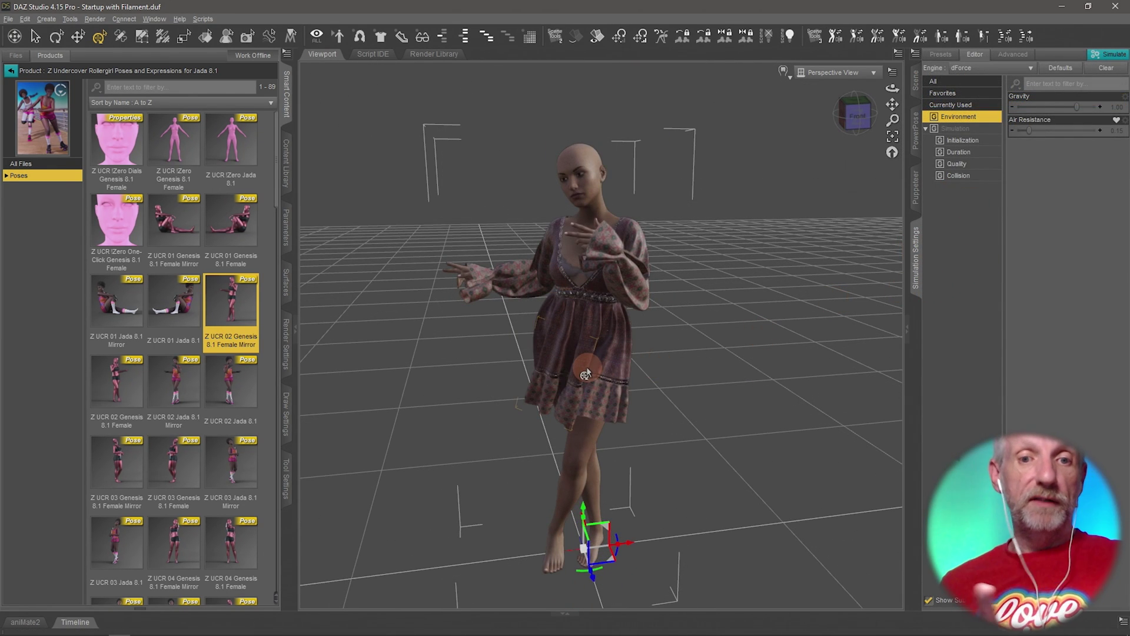
left_click(916, 80)
left_click(992, 122)
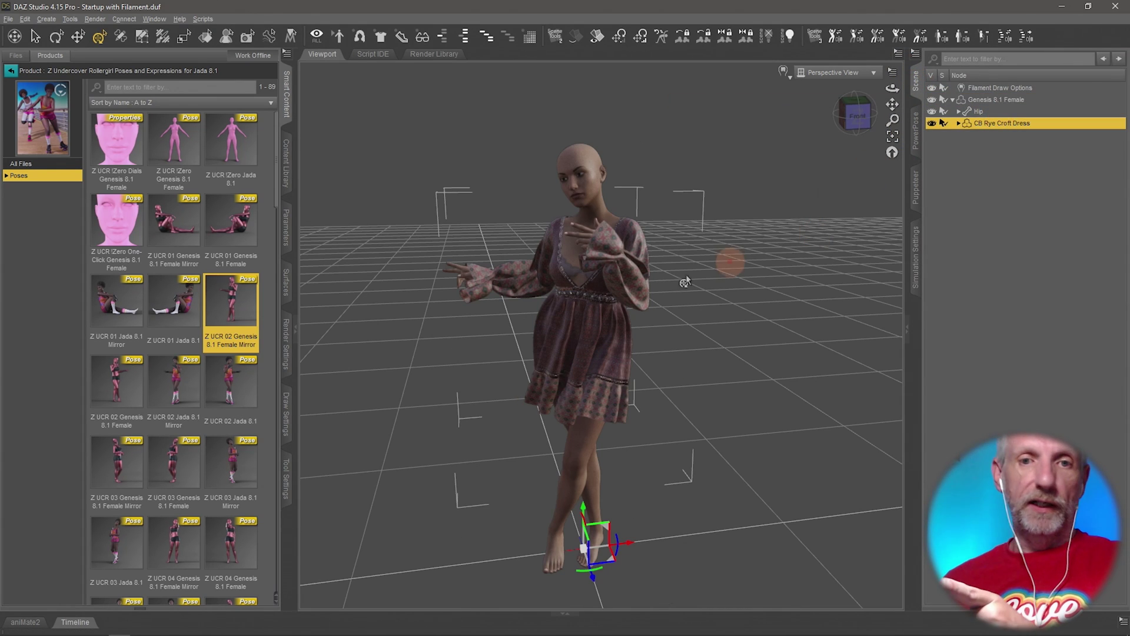
left_click(284, 282)
left_click(14, 128)
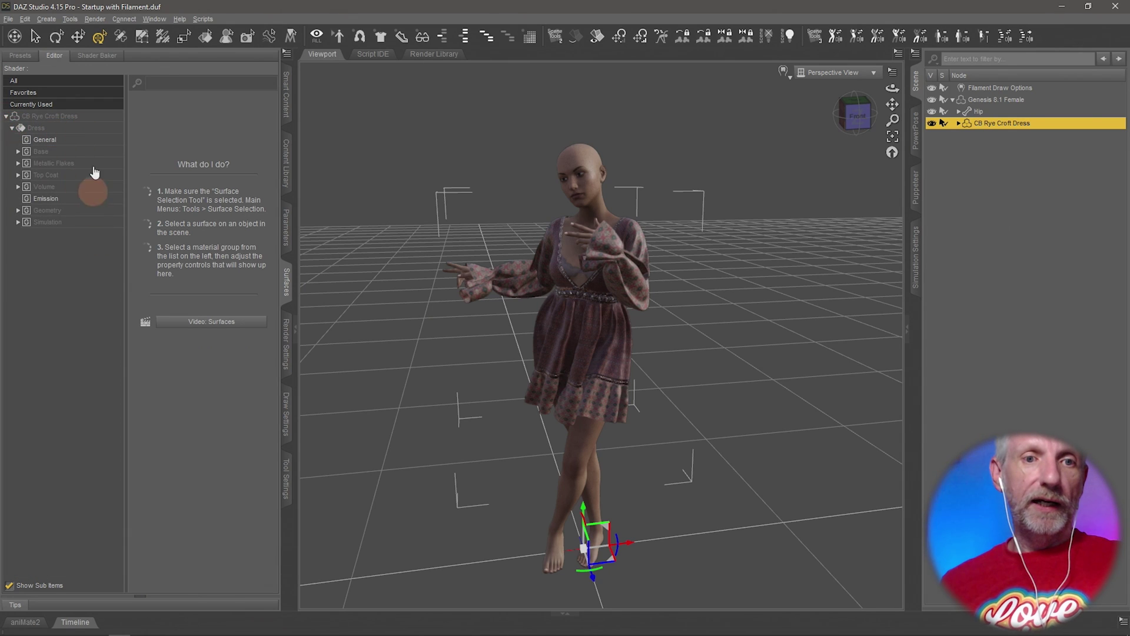
left_click(81, 128)
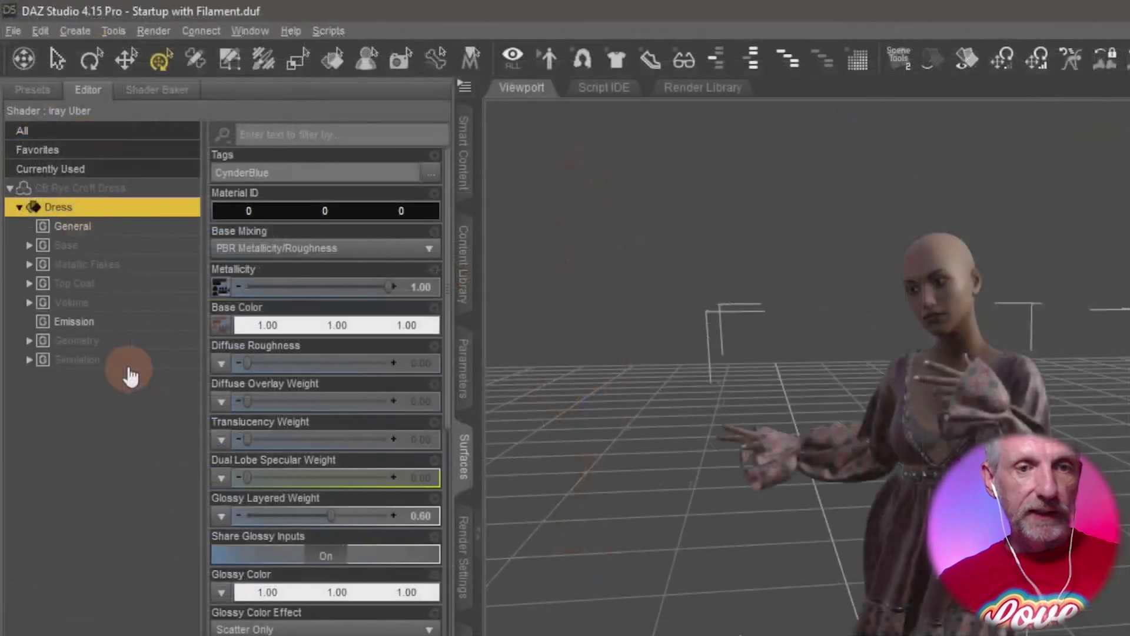
left_click(128, 360)
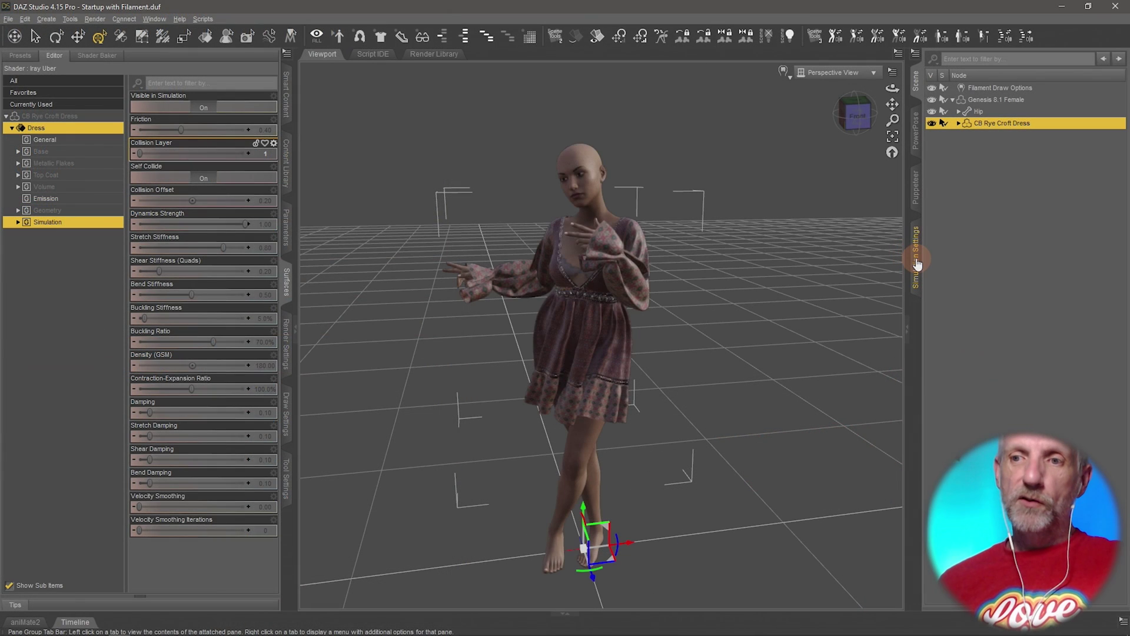
Simulate the dress with dForce for the current frame and inspect the draped fabric around the figure
left_click(917, 263)
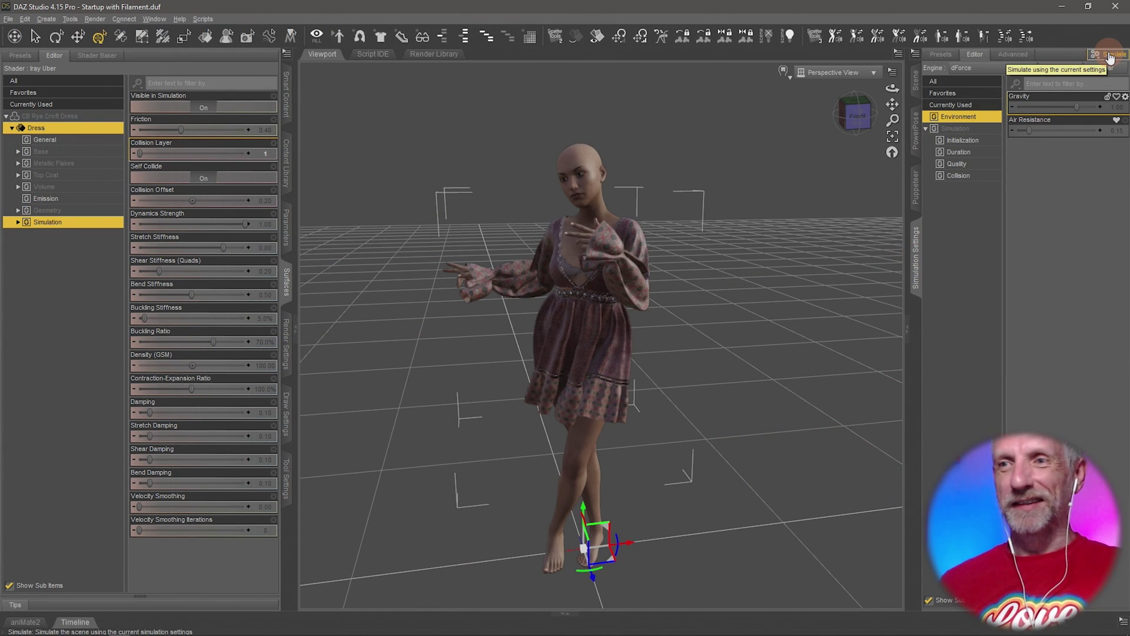
left_click(970, 155)
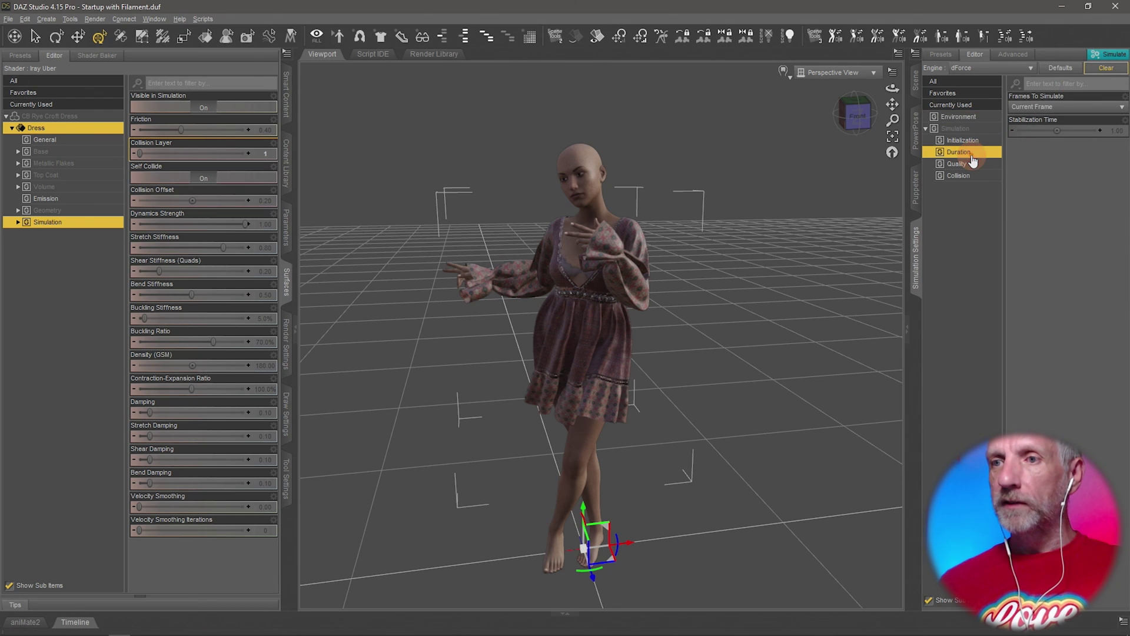
left_click(1105, 69)
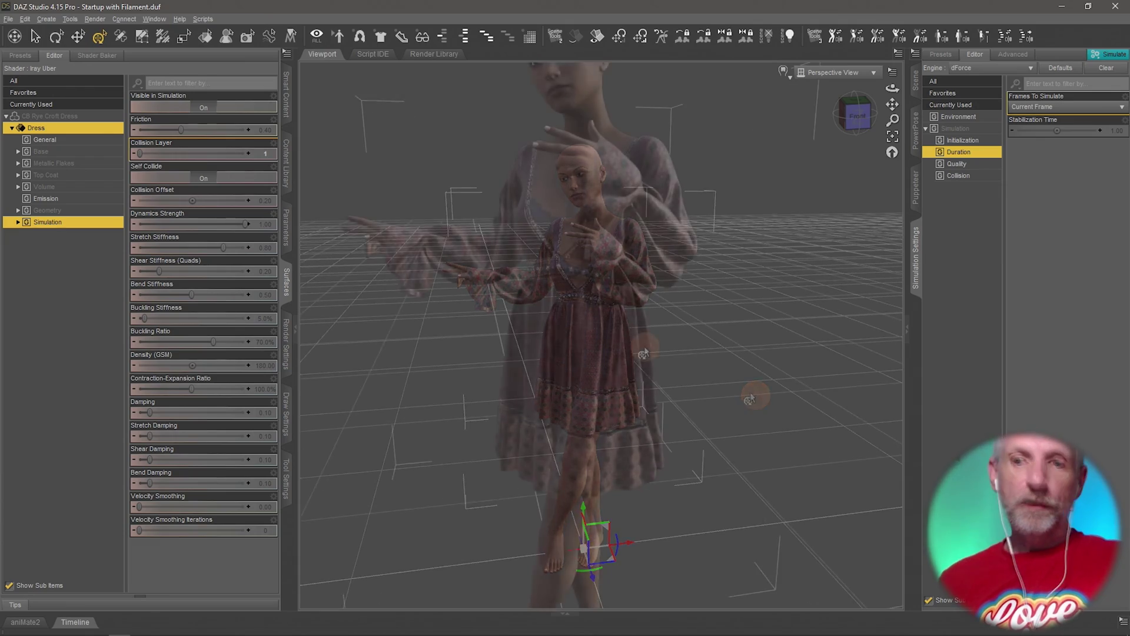
left_click_drag(687, 328, 638, 350, "alt")
left_click_drag(712, 372, 714, 366, "alt")
left_click_drag(655, 253, 747, 312, "alt")
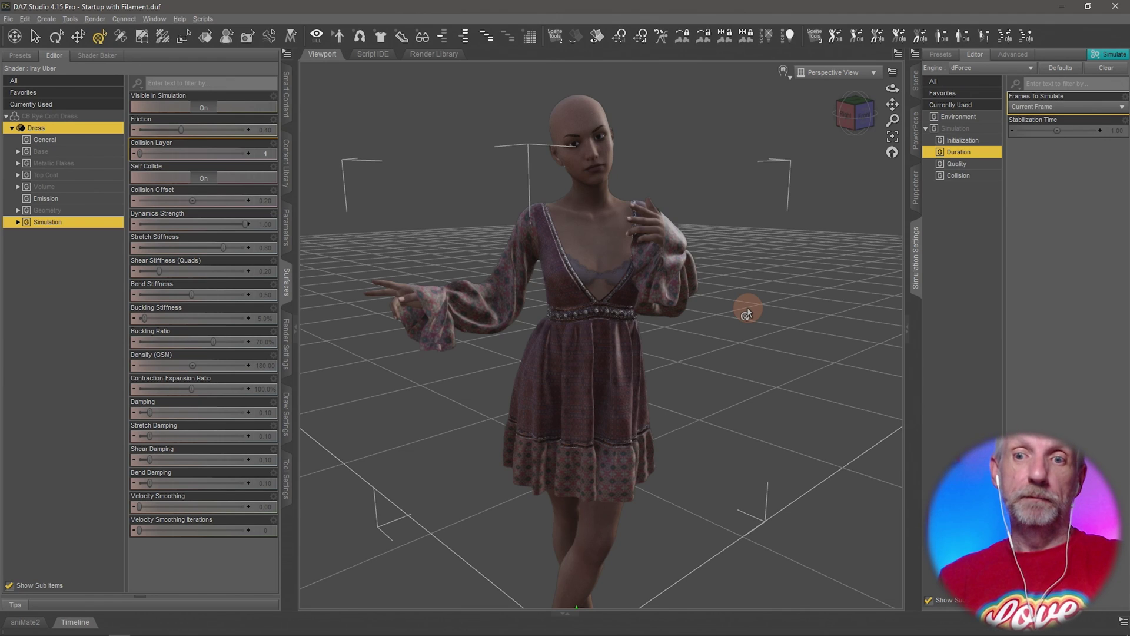
Clear the dress simulation, run it again with the same settings, and clear that result too
left_click(1108, 70)
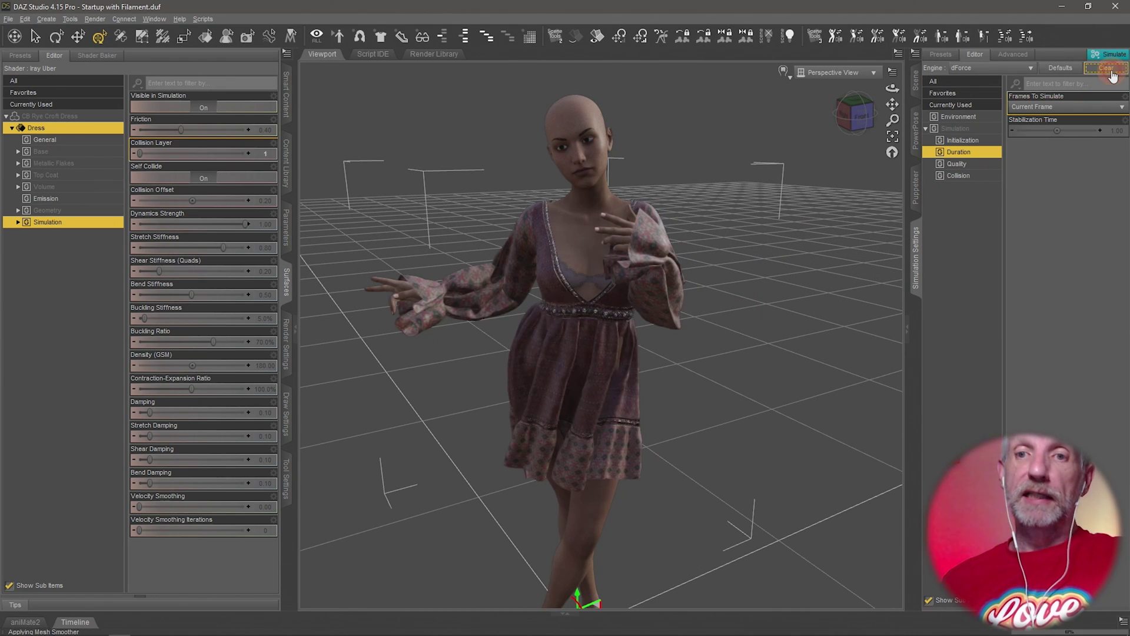
left_click(1115, 56)
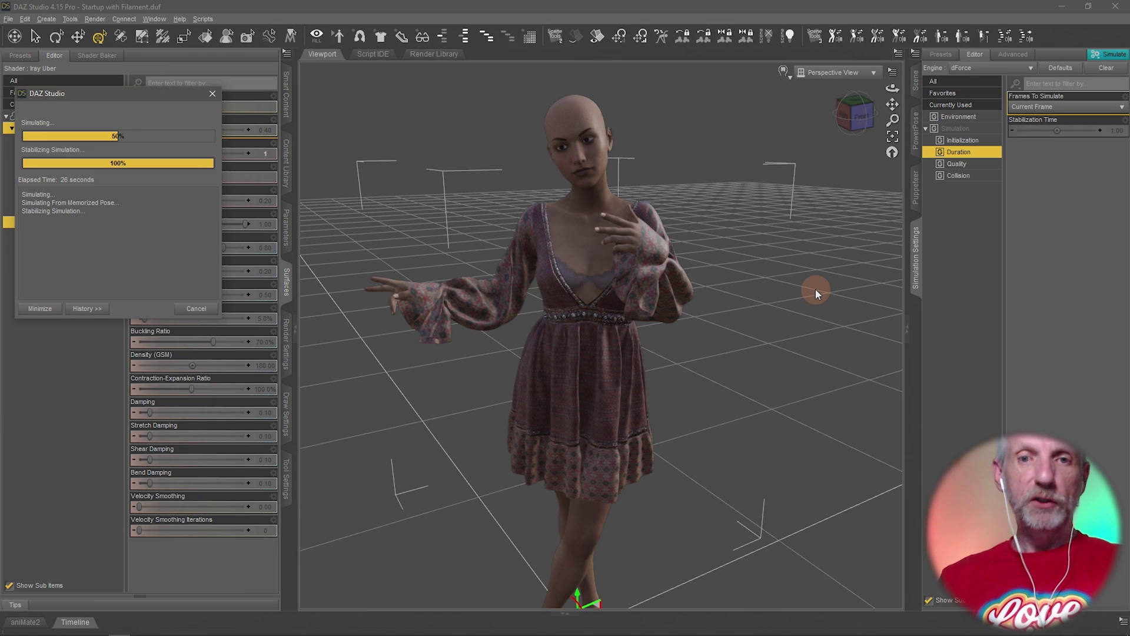
left_click(1106, 68)
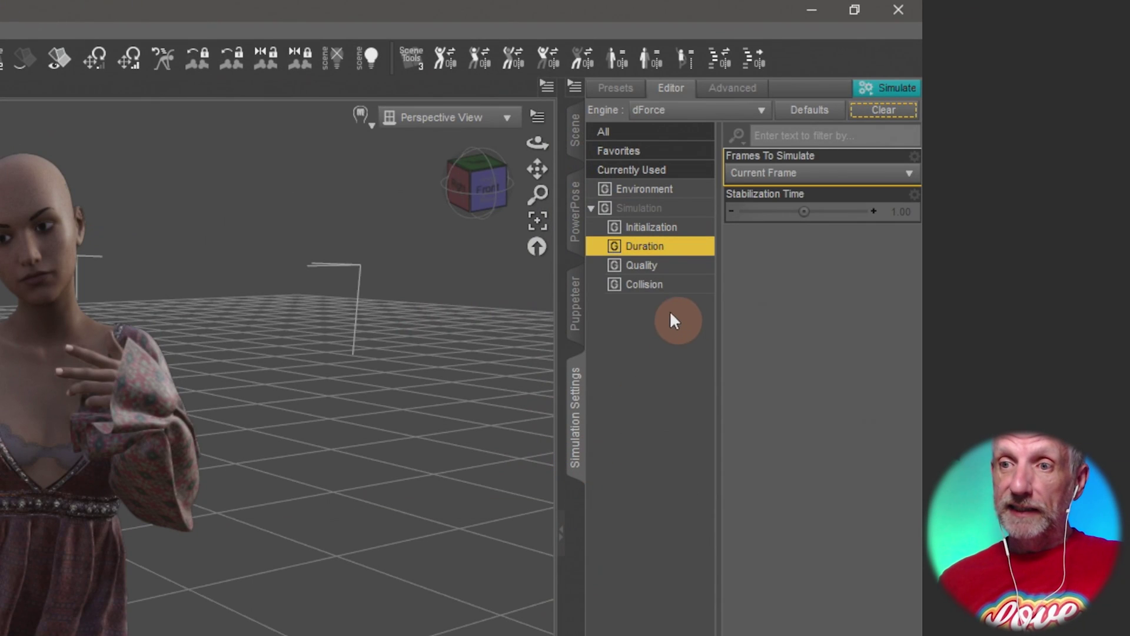
Turn off Start Bones From Memorized Pose in the dForce initialization settings and simulate the dress in the current pose
left_click(676, 210)
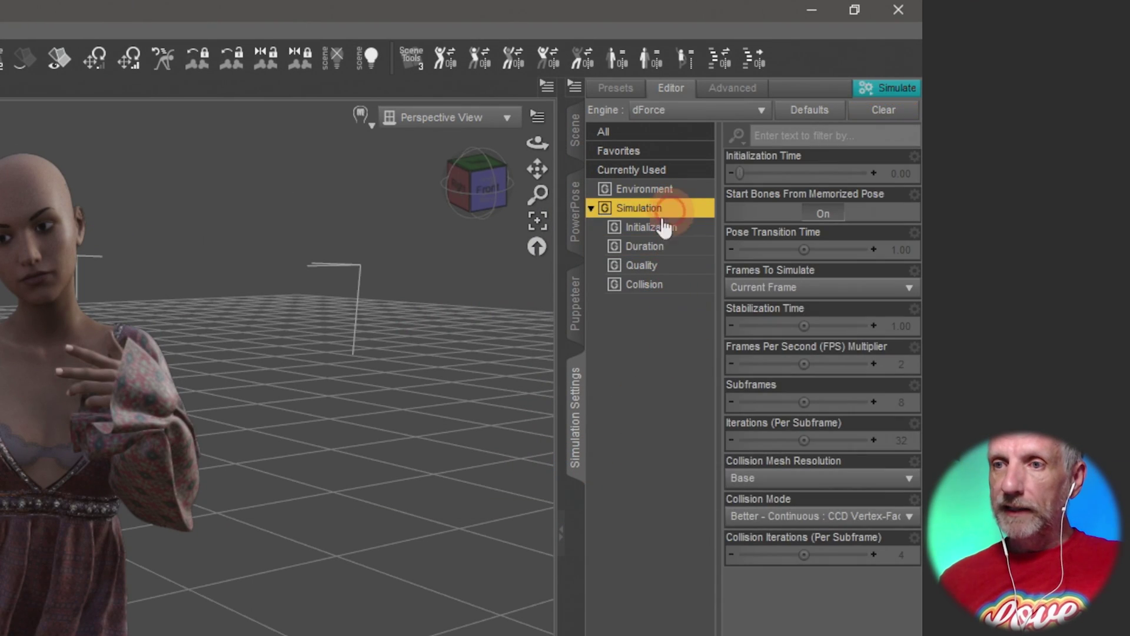
left_click(690, 231)
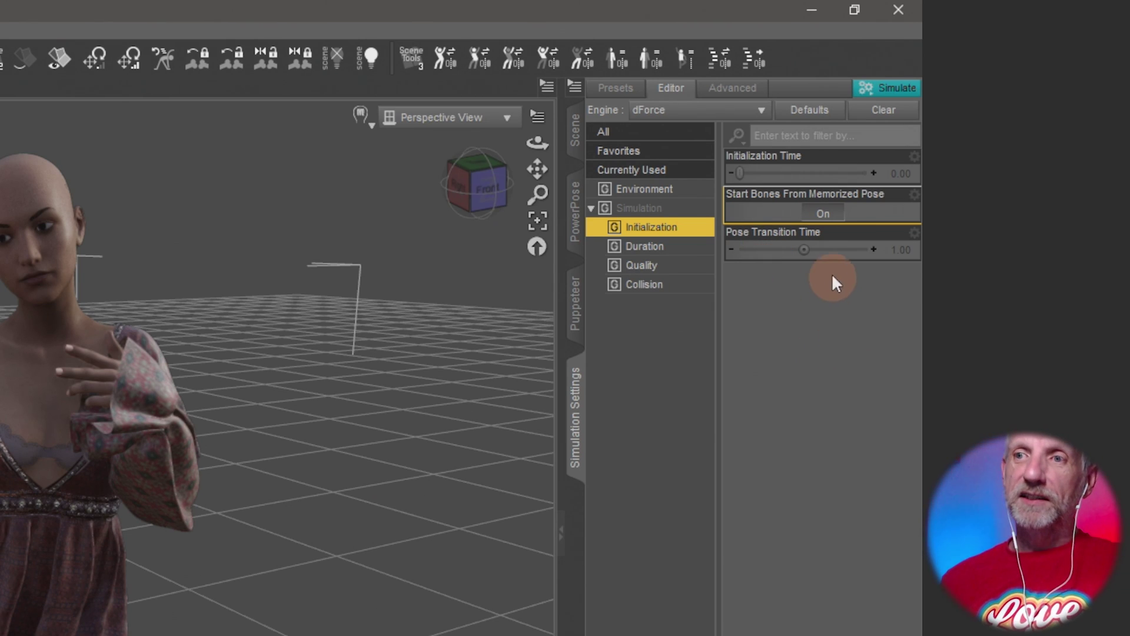
left_click(826, 216)
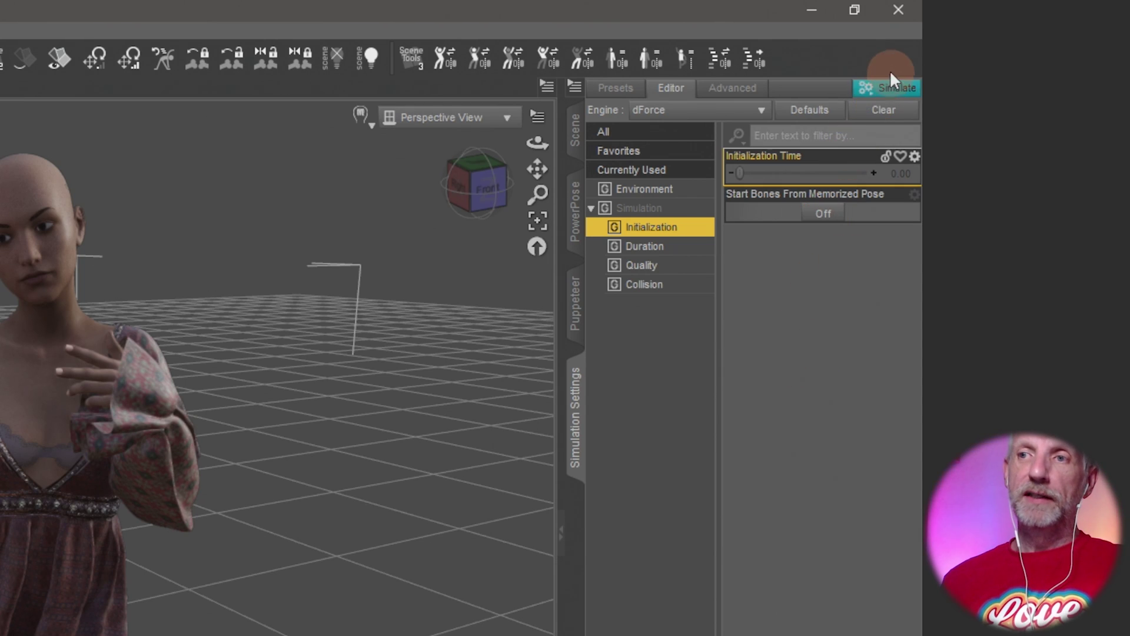
left_click(886, 87)
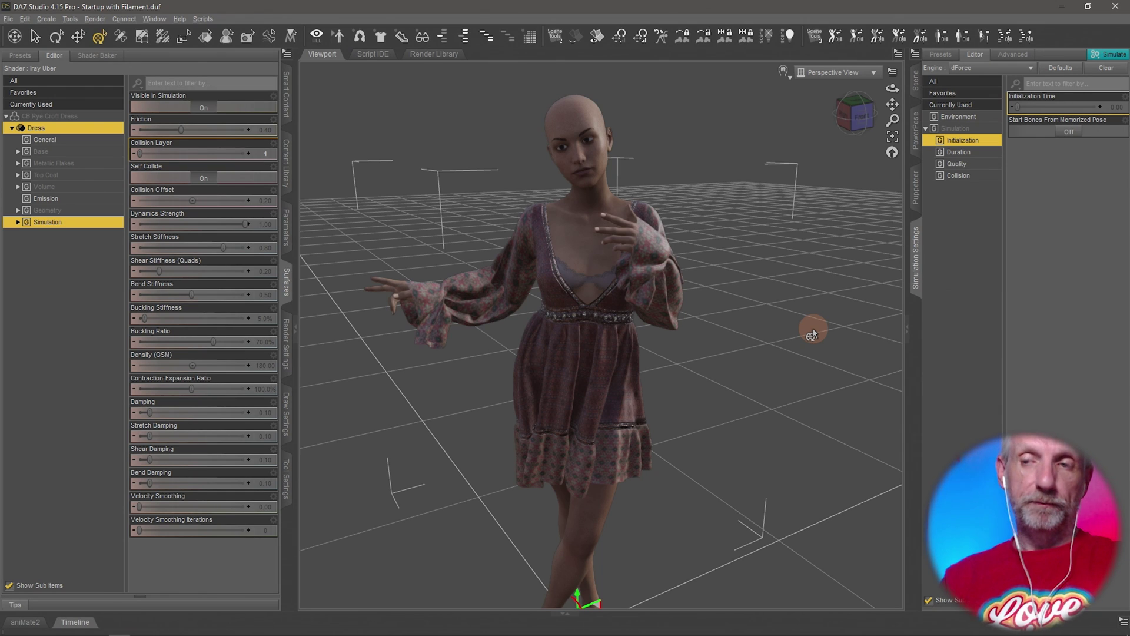
Set Frames To Simulate to Animated (Custom) in the dForce duration settings
left_click(983, 153)
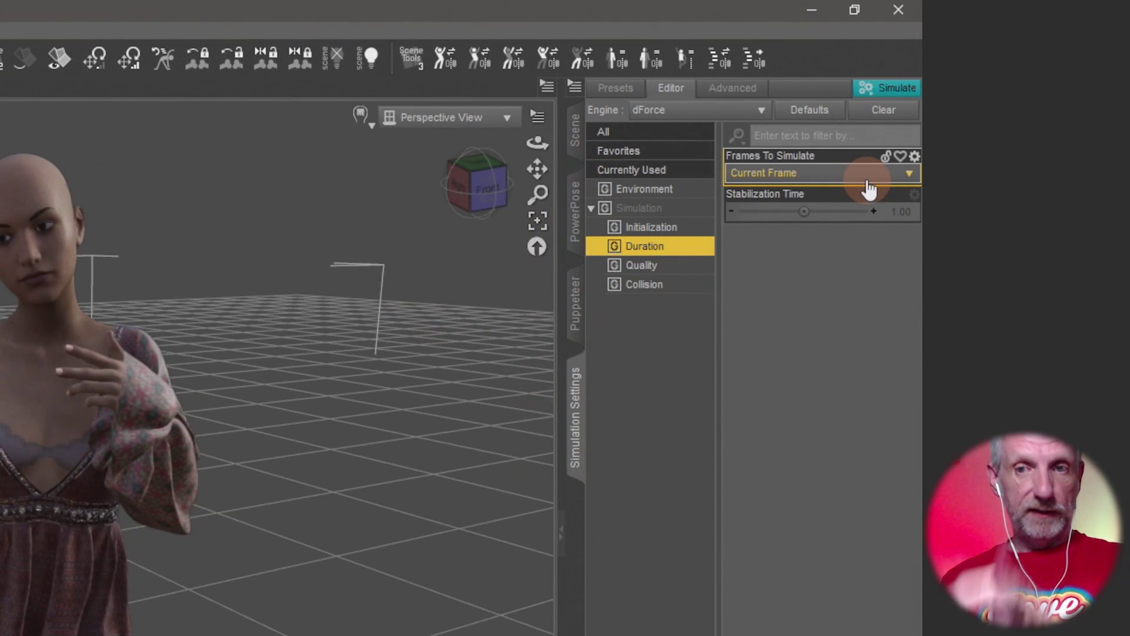
left_click(1097, 117)
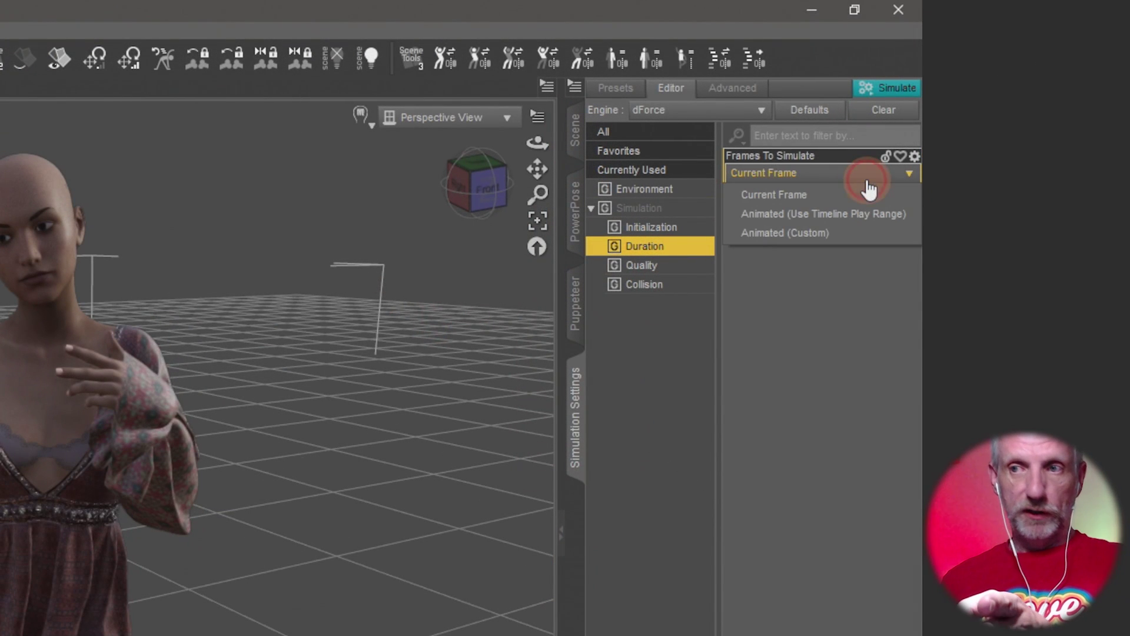
left_click(863, 232)
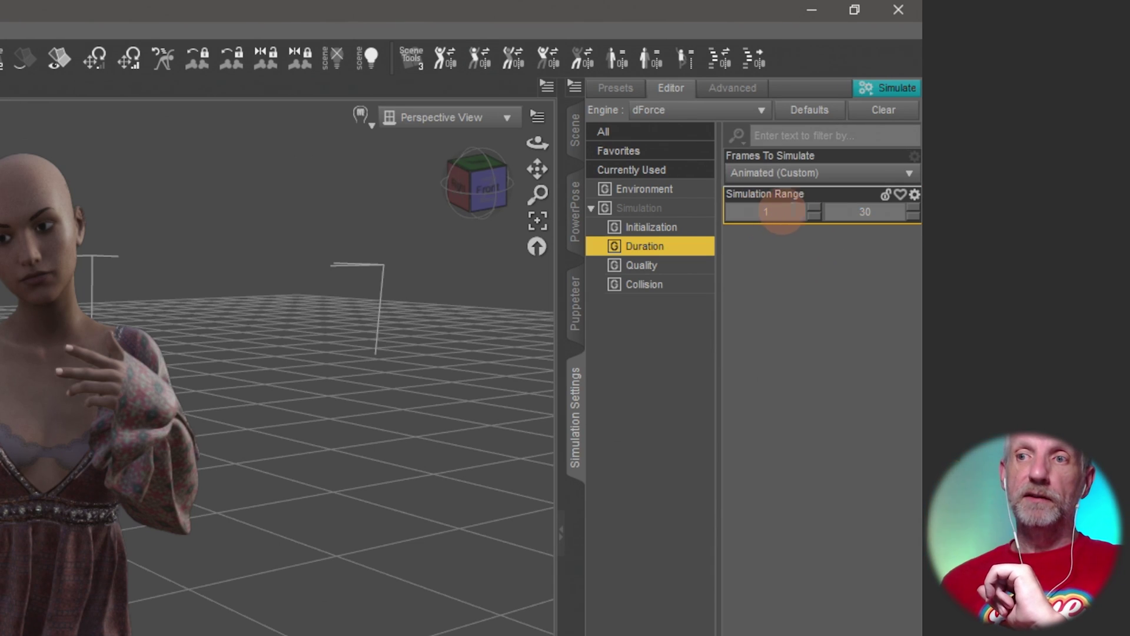